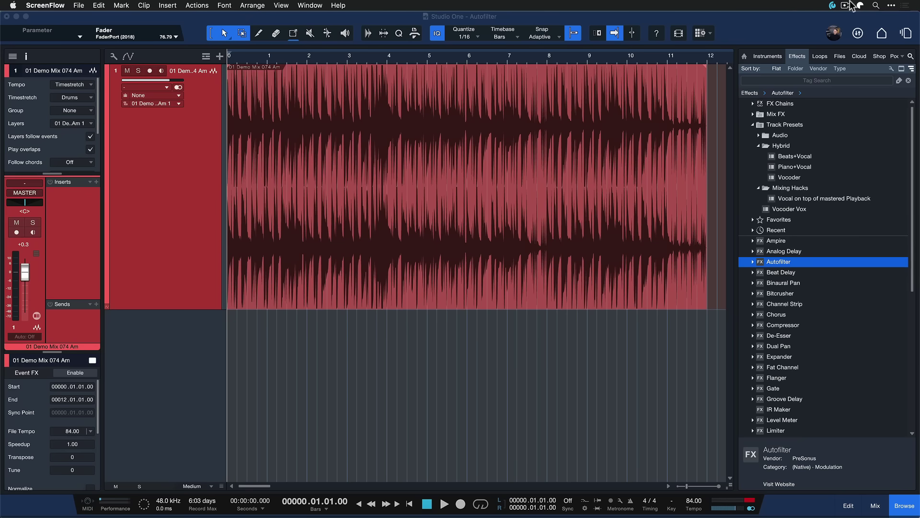
# Drag Autofilter from the Effects browser onto the drum loop's audio event to insert it
pyautogui.click(895, 503)
pyautogui.click(895, 504)
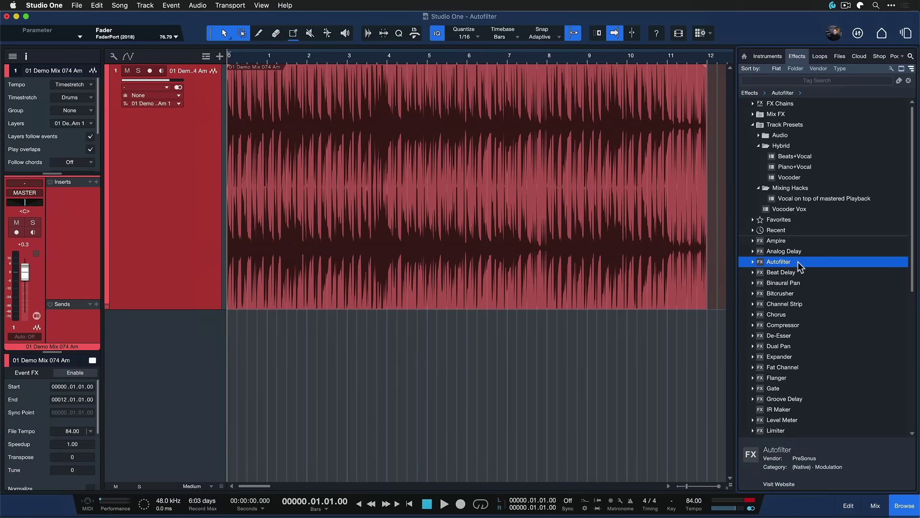
pyautogui.moveTo(532, 336); pyautogui.dragTo(375, 151)
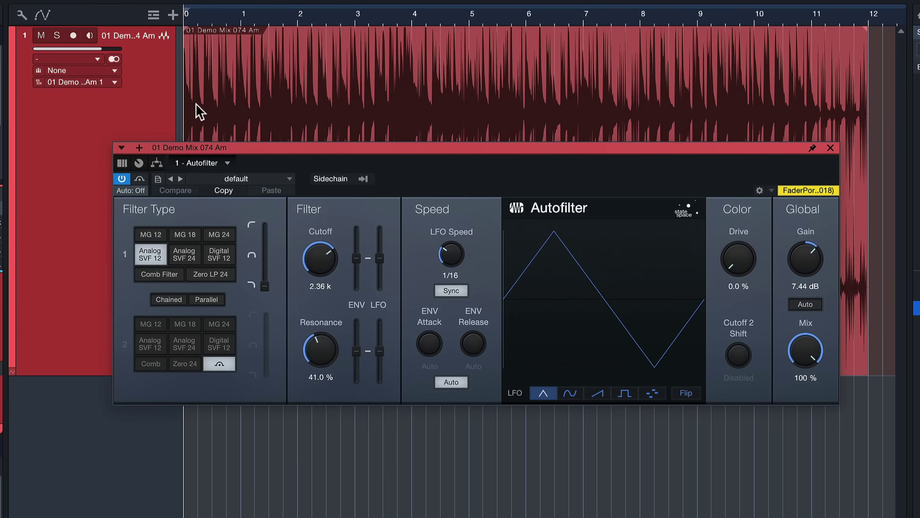
# Compare bypassed and active Autofilter, move its editor below the waveform, and sweep cutoff to 16.00 k
pyautogui.click(122, 178)
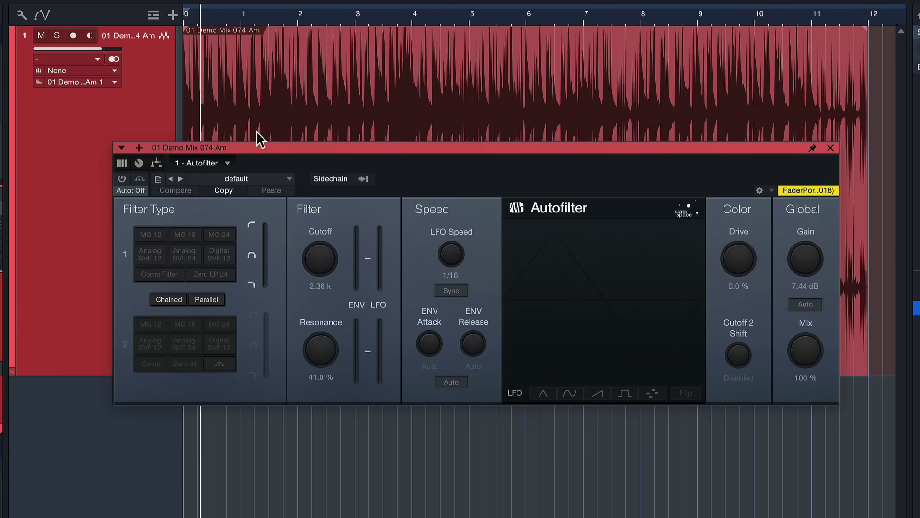
pyautogui.moveTo(275, 156); pyautogui.dragTo(297, 251)
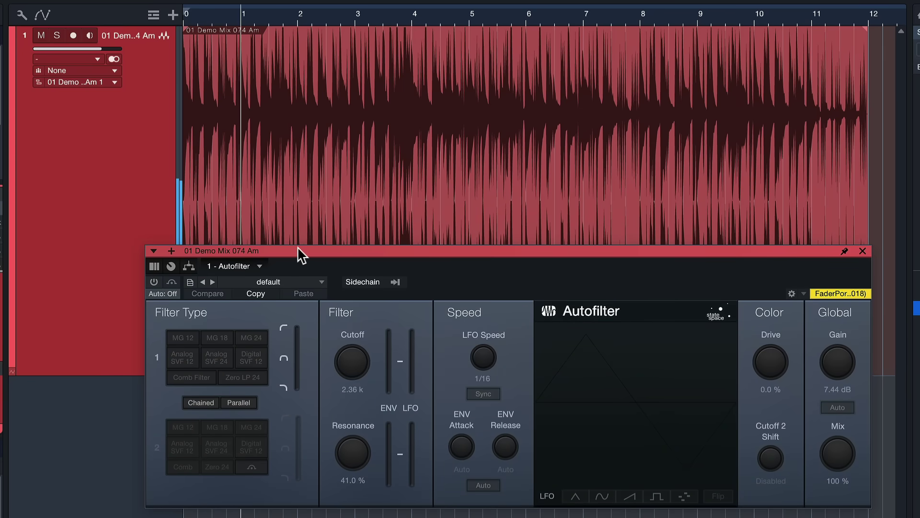
pyautogui.click(153, 282)
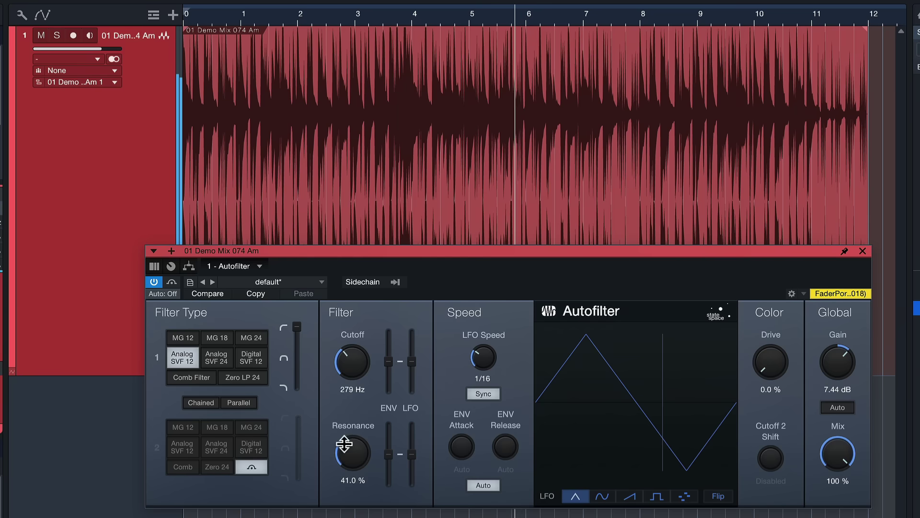
pyautogui.moveTo(339, 412); pyautogui.dragTo(329, 359)
pyautogui.moveTo(301, 328); pyautogui.dragTo(299, 460)
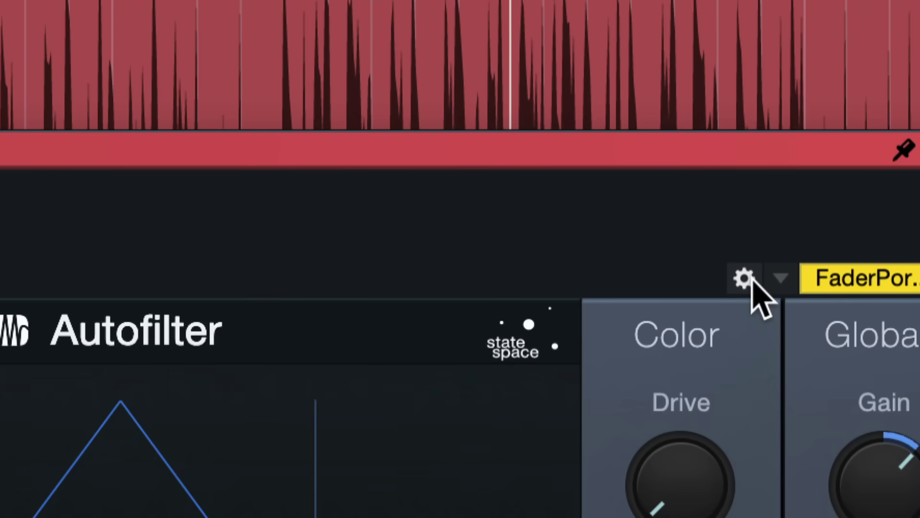
# Show Autofilter's Edit Mapping bar, linking Cutoff to the FaderPort fader at 2.60 k
pyautogui.click(747, 280)
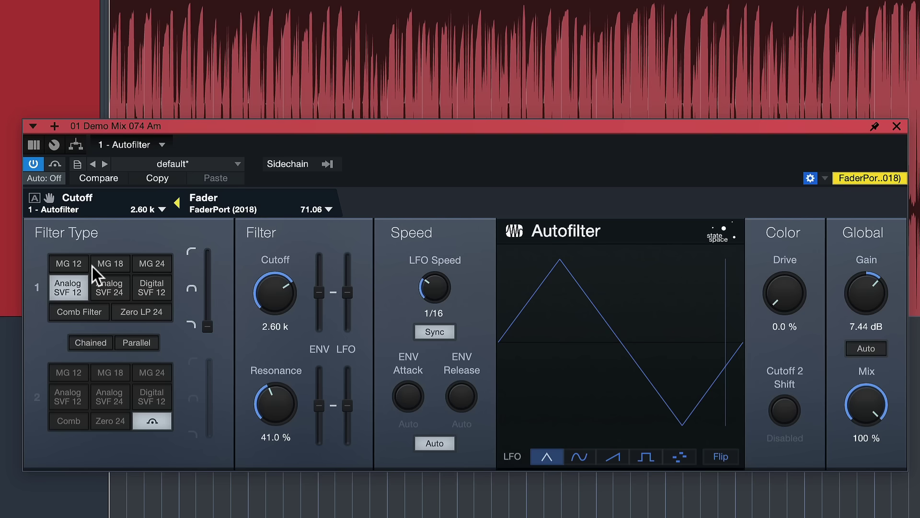
pyautogui.click(96, 346)
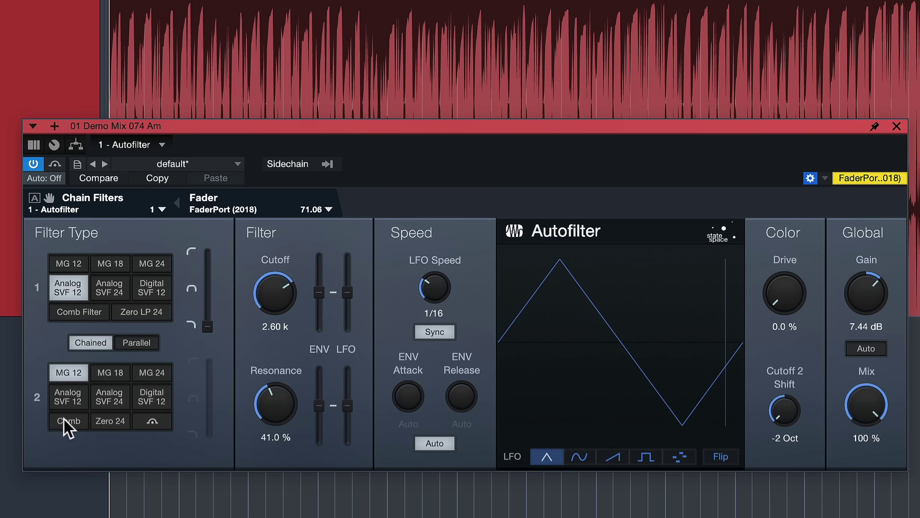
pyautogui.click(149, 342)
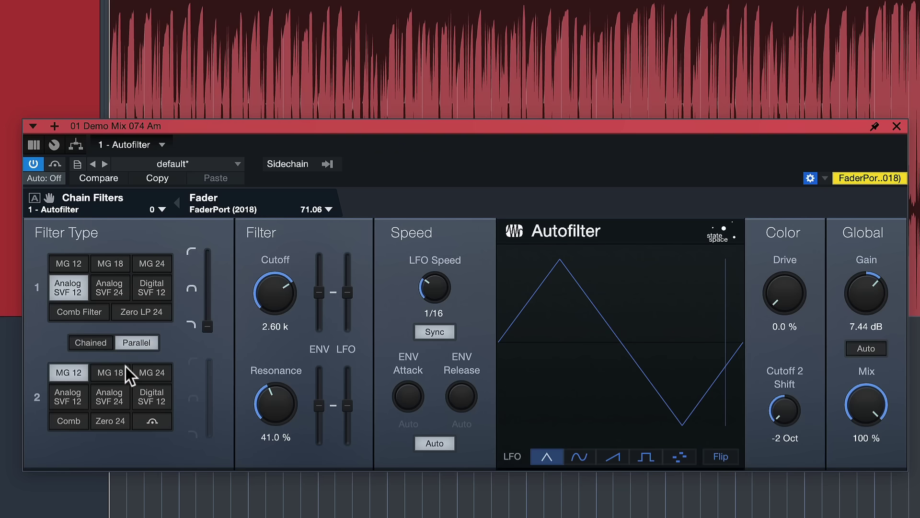
pyautogui.click(153, 420)
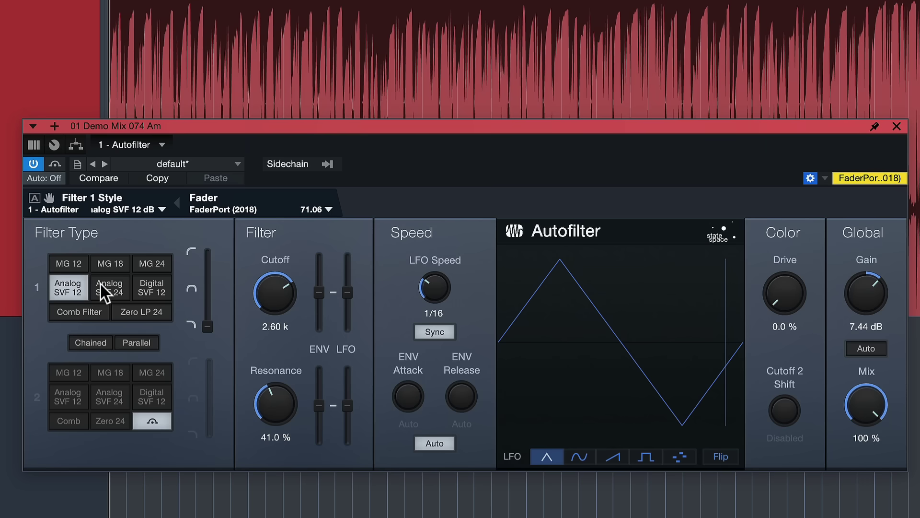
# Audition Analog SVF 24 and Digital SVF 12 styles for filter 1, settling on Analog SVF 12
pyautogui.click(100, 283)
pyautogui.click(148, 290)
pyautogui.click(70, 290)
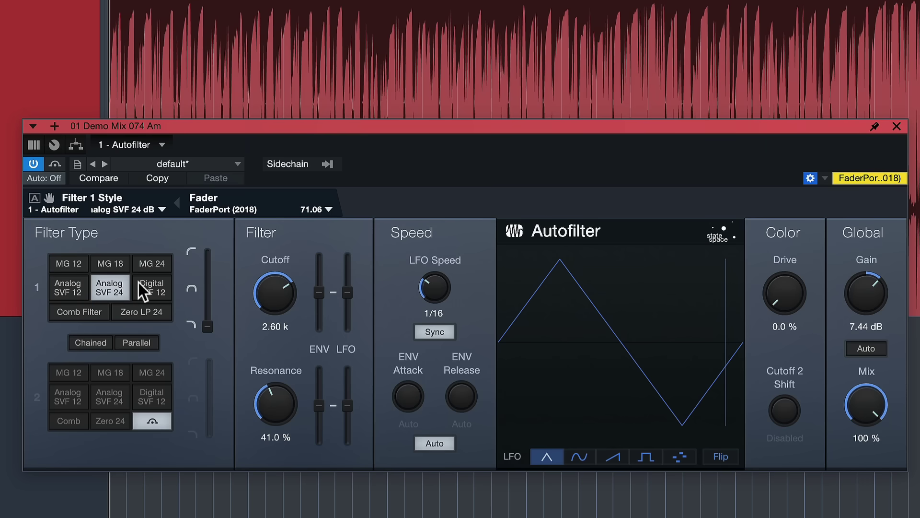
pyautogui.click(65, 289)
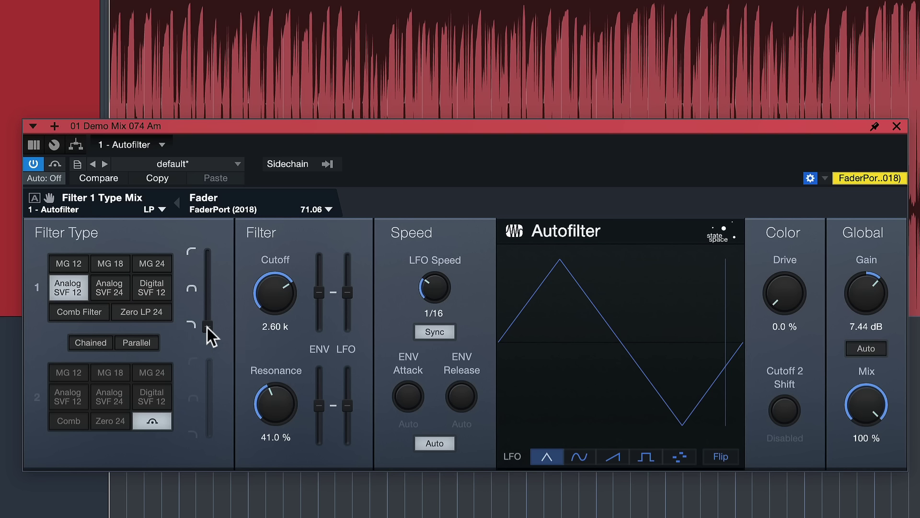
# Morph filter 1 through band-pass to full high-pass and lower the cutoff to 948 Hz
pyautogui.moveTo(209, 330); pyautogui.dragTo(203, 253)
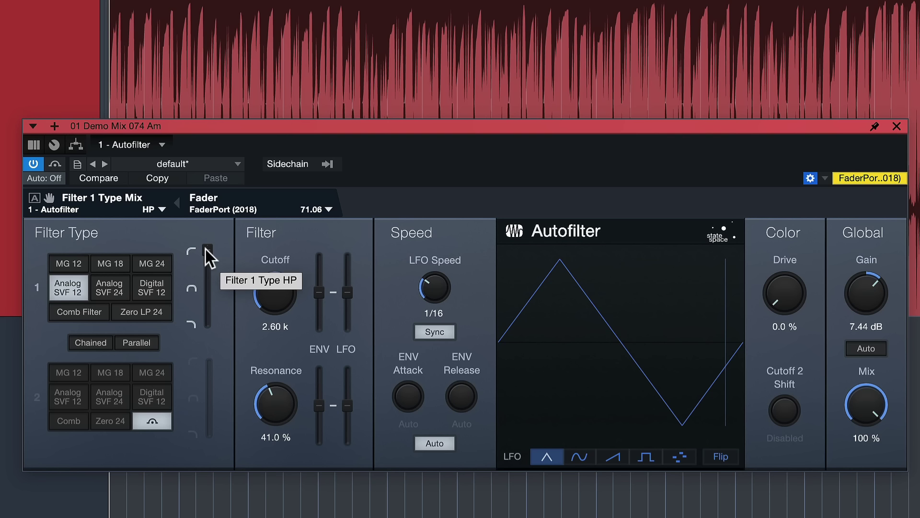
pyautogui.moveTo(265, 288); pyautogui.dragTo(249, 259)
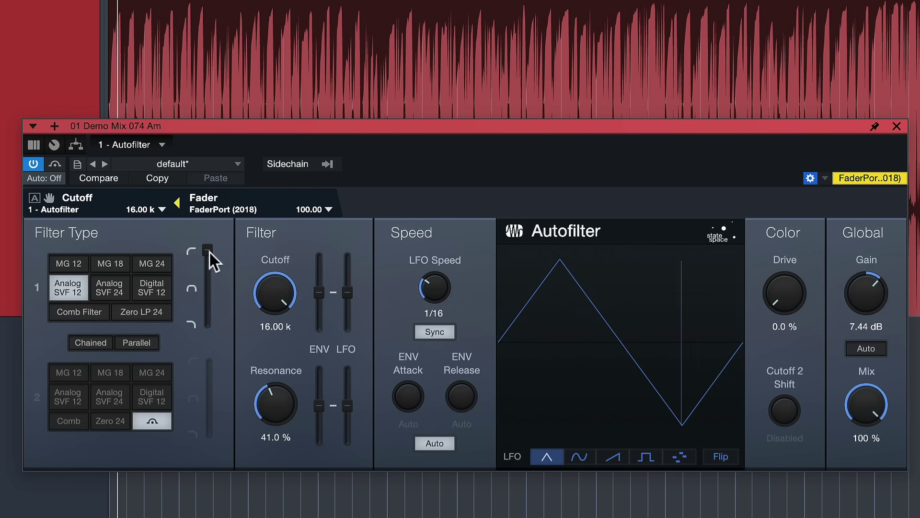
pyautogui.moveTo(263, 283)
pyautogui.mouseDown()
pyautogui.moveTo(265, 312)
pyautogui.moveTo(263, 283)
pyautogui.mouseUp()
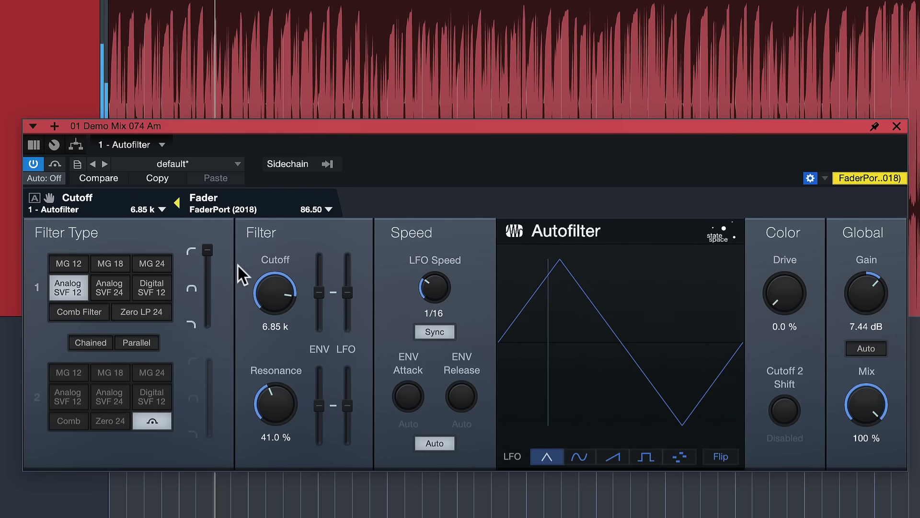
pyautogui.moveTo(209, 246); pyautogui.dragTo(207, 342)
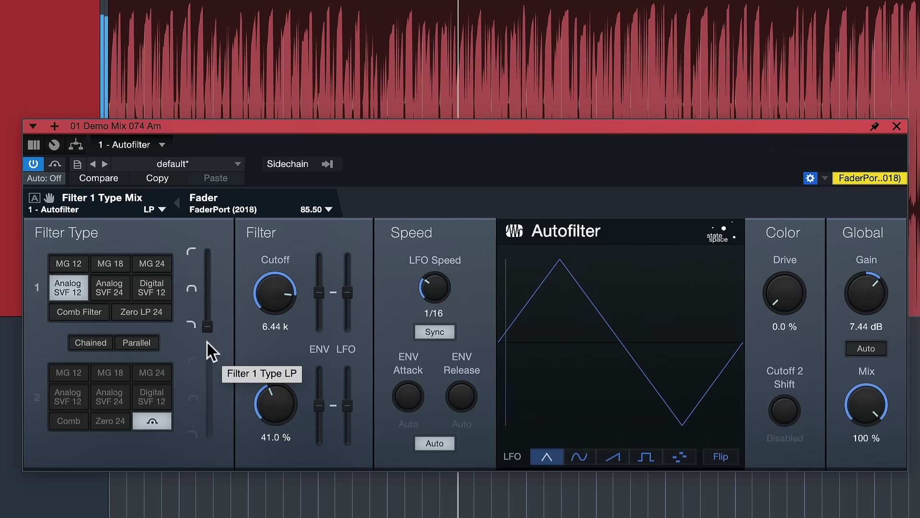
pyautogui.moveTo(251, 307); pyautogui.dragTo(269, 295)
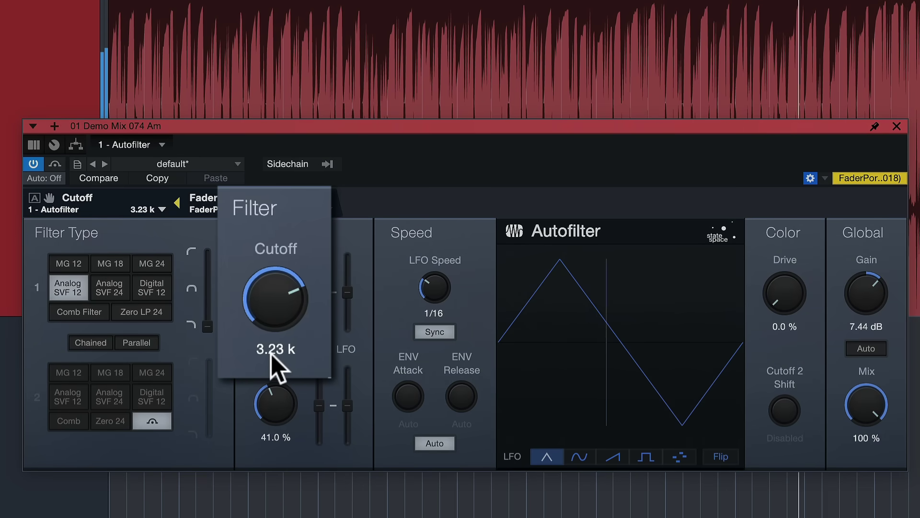
pyautogui.moveTo(281, 339); pyautogui.dragTo(269, 300)
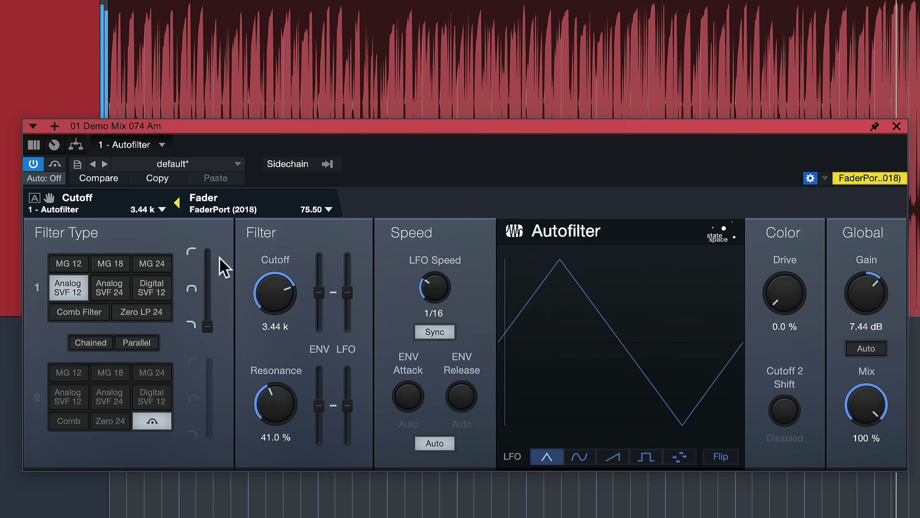
pyautogui.moveTo(206, 311); pyautogui.dragTo(207, 245)
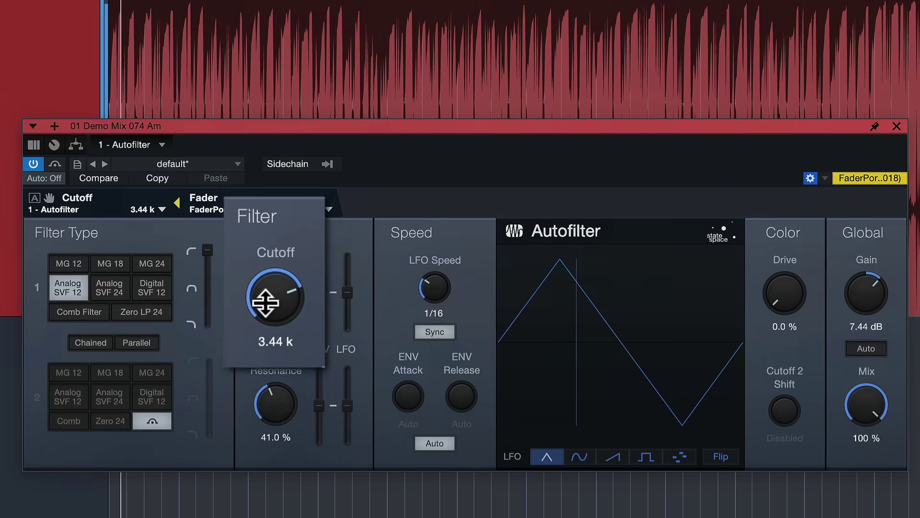
pyautogui.moveTo(265, 303); pyautogui.dragTo(263, 353)
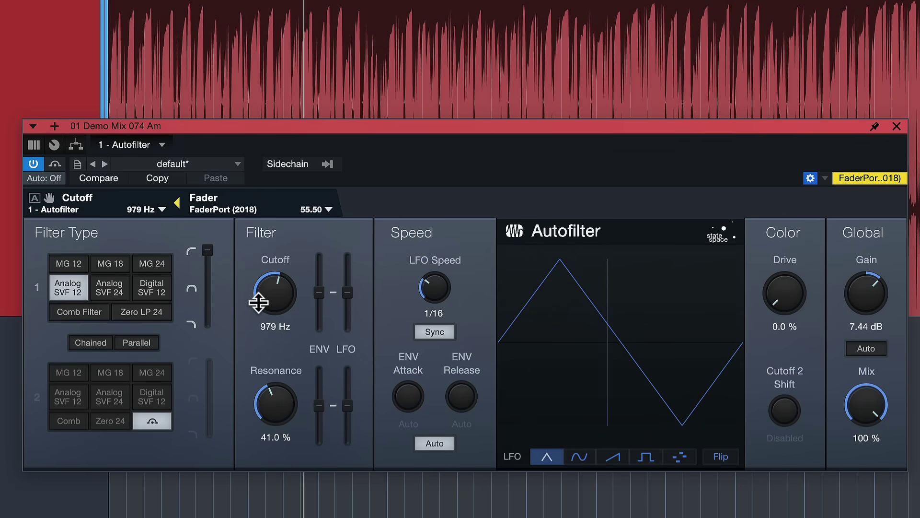
pyautogui.moveTo(258, 298); pyautogui.dragTo(258, 301)
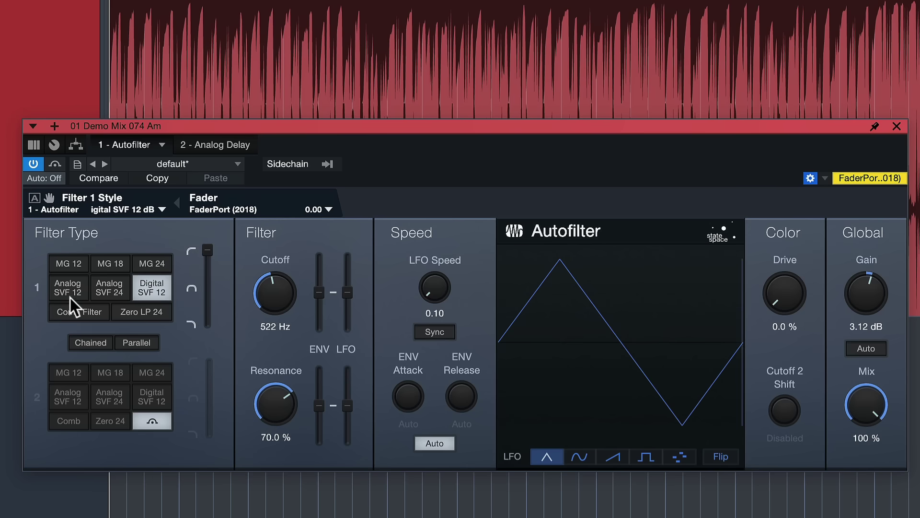
# Turn resonance nearly to zero and switch filter 1 to Comb Filter with cutoff at 197 Hz
pyautogui.click(67, 286)
pyautogui.click(166, 287)
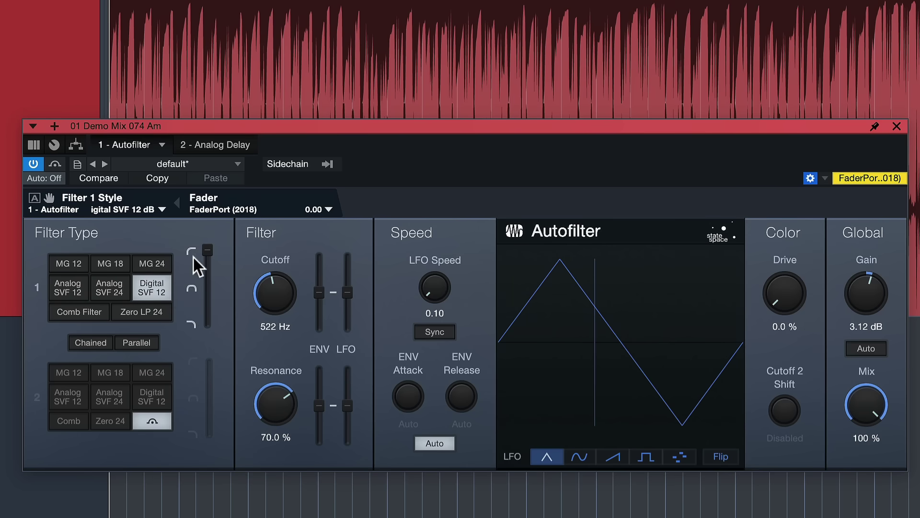
pyautogui.moveTo(273, 400); pyautogui.dragTo(259, 432)
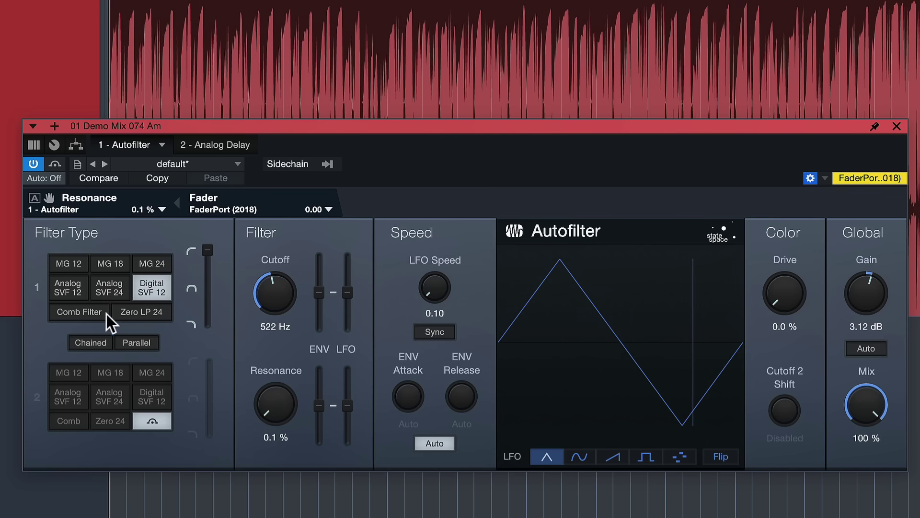
pyautogui.click(86, 318)
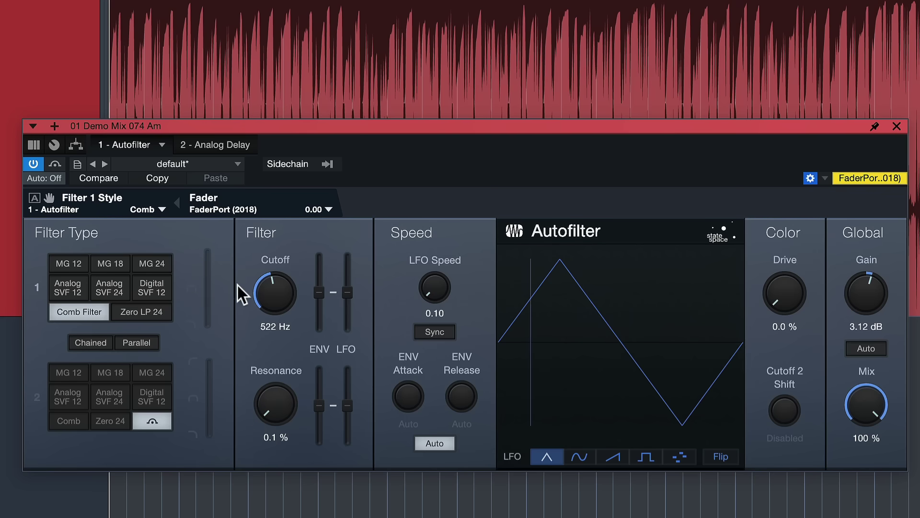
pyautogui.moveTo(270, 276); pyautogui.dragTo(248, 278)
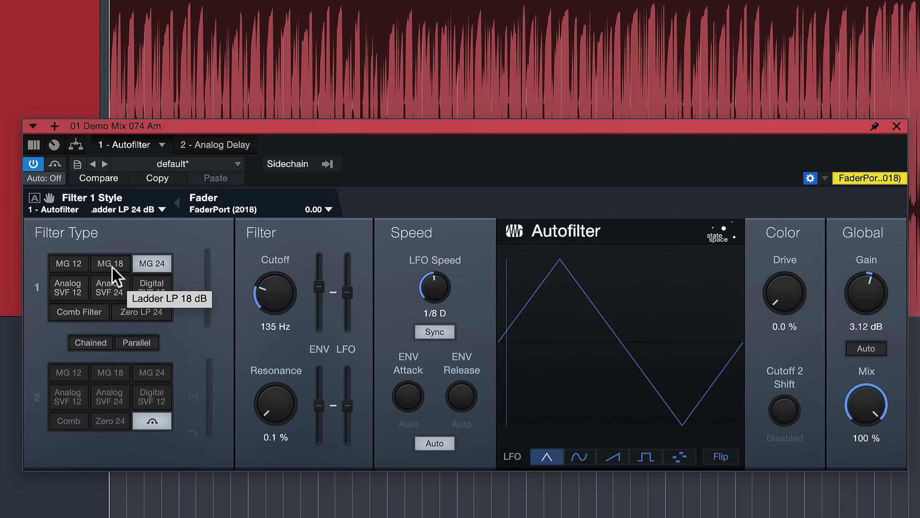
# Audition the 12, 18 and 24 dB ladder low-pass modes on filter 1
pyautogui.click(67, 264)
pyautogui.click(128, 265)
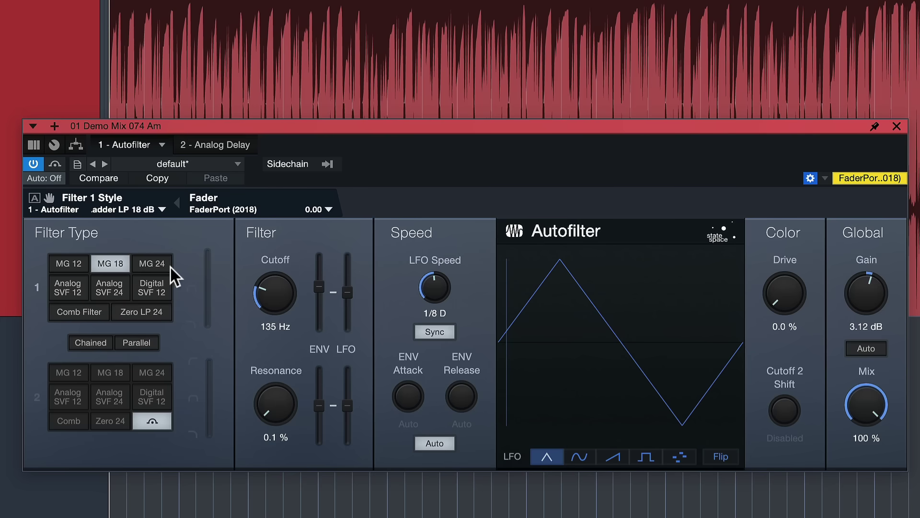
pyautogui.click(165, 267)
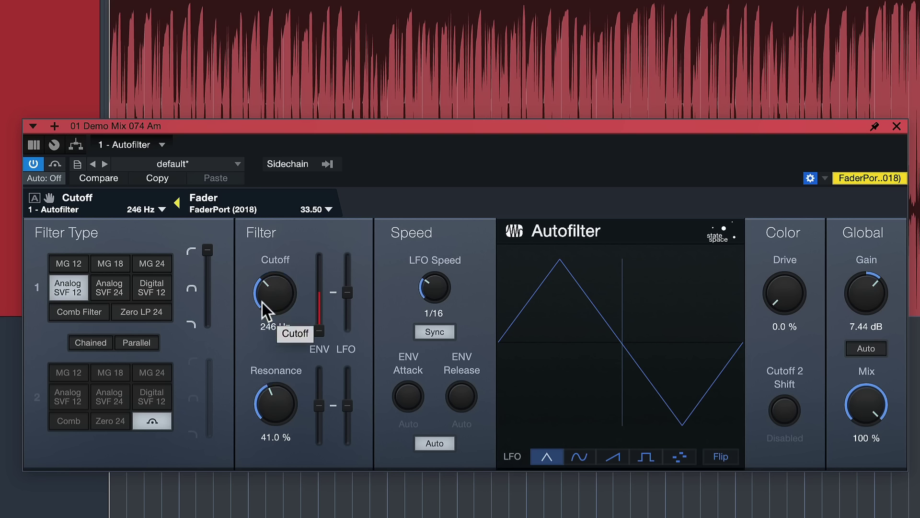
# Set cutoff to 461 Hz, add envelope modulation to cutoff and resonance, and lower mix to 36 %
pyautogui.moveTo(280, 266); pyautogui.dragTo(274, 211)
pyautogui.moveTo(321, 329); pyautogui.dragTo(318, 296)
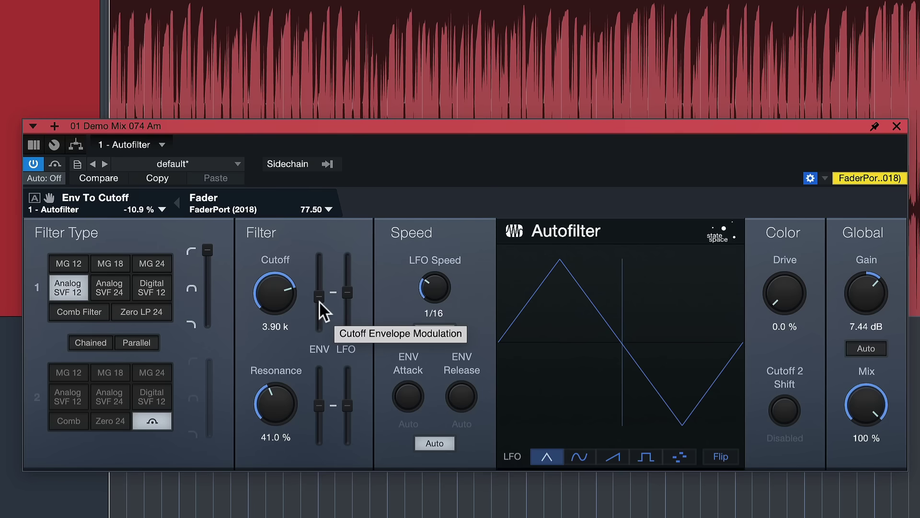
pyautogui.moveTo(320, 303); pyautogui.dragTo(284, 329)
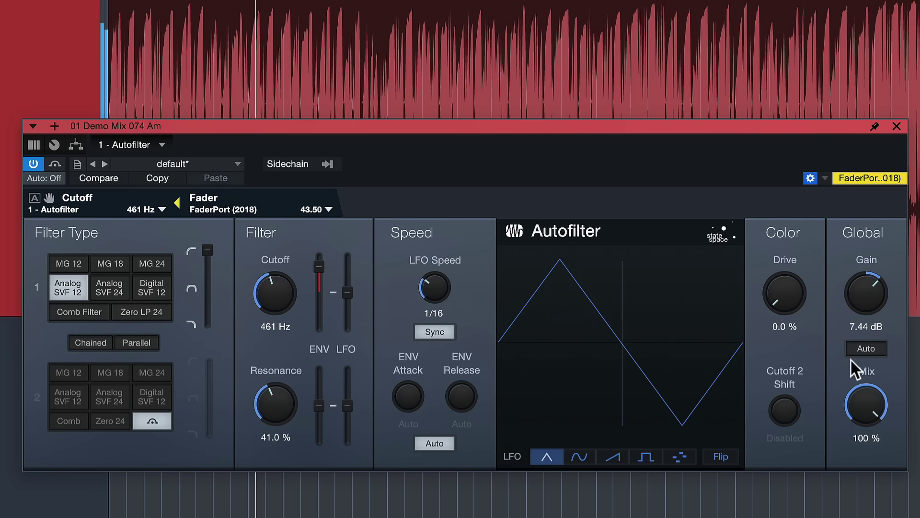
pyautogui.moveTo(865, 408); pyautogui.dragTo(849, 491)
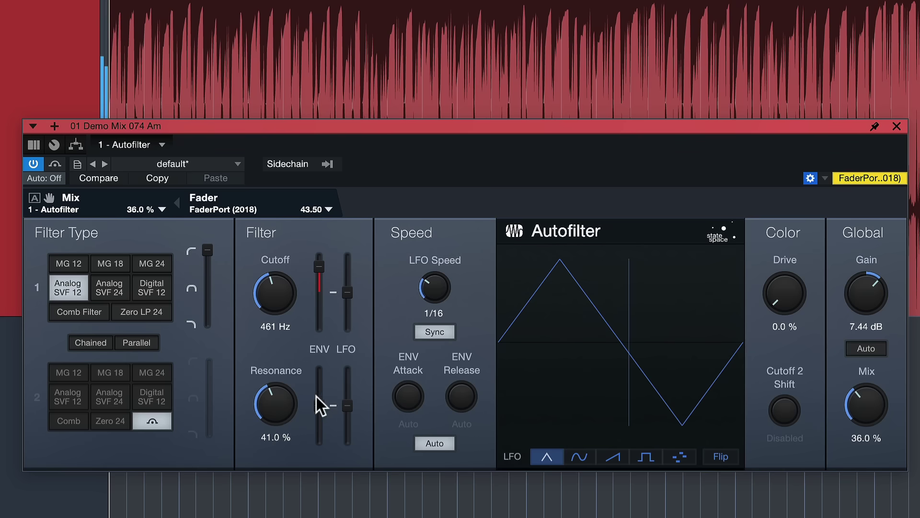
pyautogui.moveTo(319, 405); pyautogui.dragTo(280, 358)
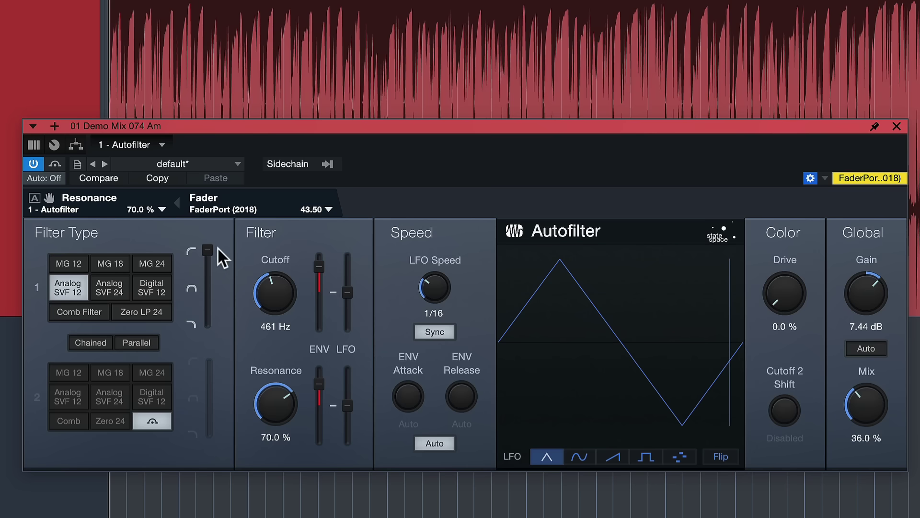
# Blend filter 1 toward band-pass and reset envelope-to-cutoff to 0.0 %
pyautogui.moveTo(203, 257); pyautogui.dragTo(195, 282)
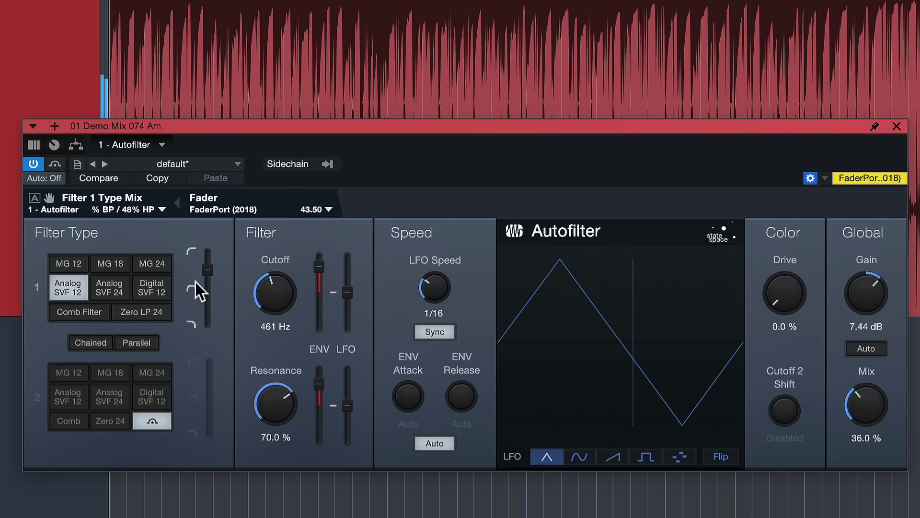
pyautogui.rightClick(322, 272)
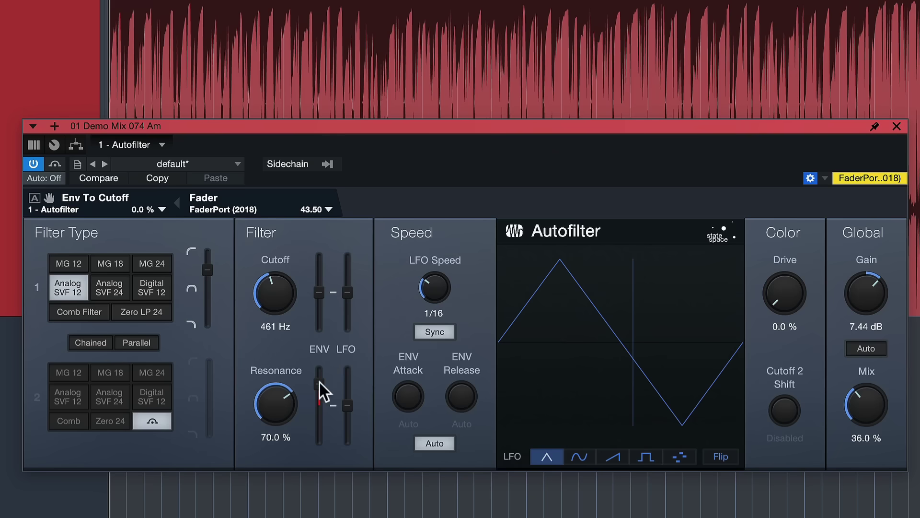
# Experiment with LFO and envelope depth, ending with full LFO-to-cutoff modulation around 358 Hz
pyautogui.moveTo(347, 292); pyautogui.dragTo(348, 277)
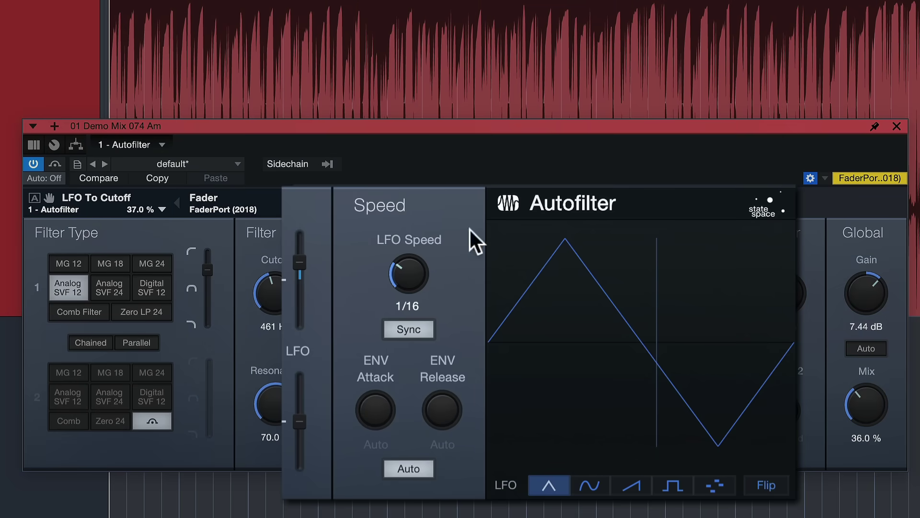
pyautogui.moveTo(353, 273); pyautogui.dragTo(352, 251)
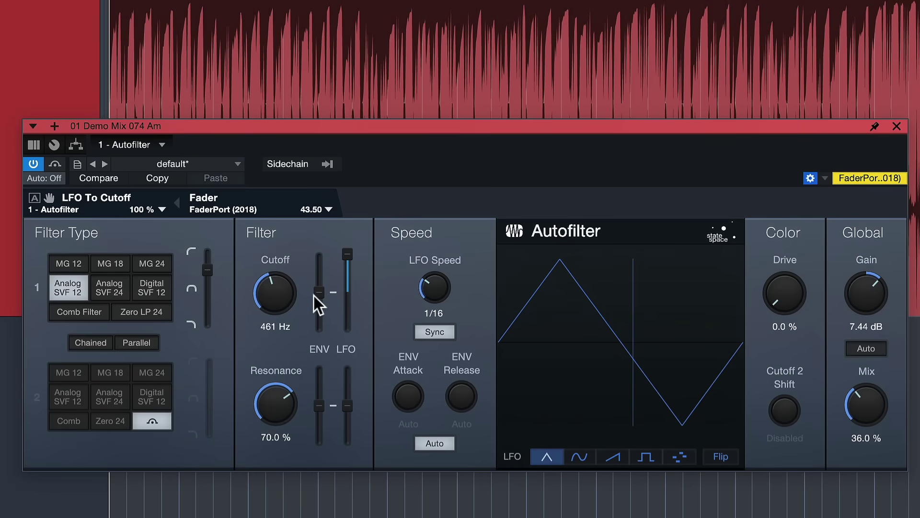
pyautogui.moveTo(282, 300); pyautogui.dragTo(244, 203)
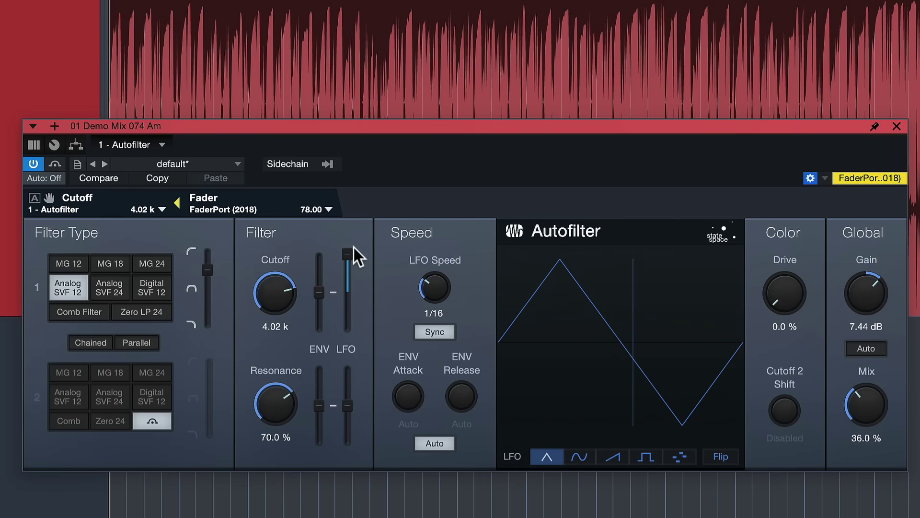
pyautogui.moveTo(347, 241); pyautogui.dragTo(353, 409)
pyautogui.moveTo(276, 295); pyautogui.dragTo(269, 374)
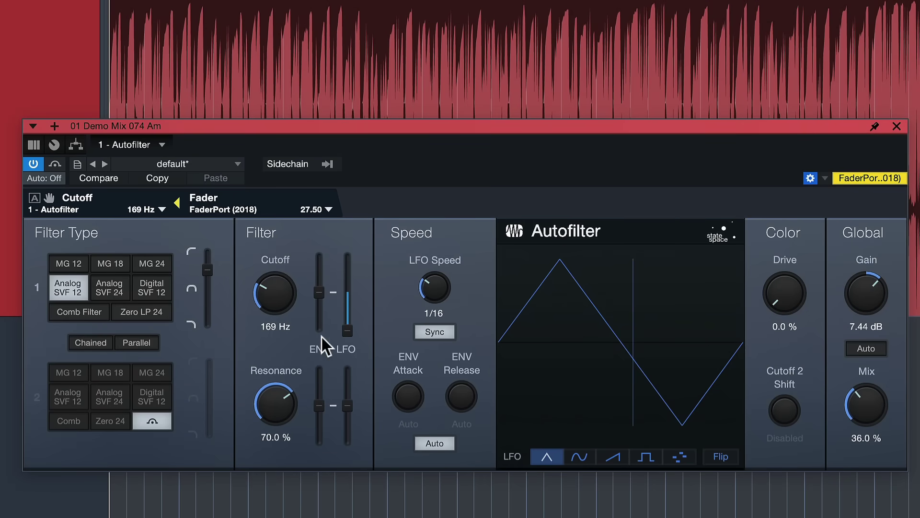
pyautogui.moveTo(348, 330); pyautogui.dragTo(349, 264)
pyautogui.moveTo(318, 292); pyautogui.dragTo(326, 283)
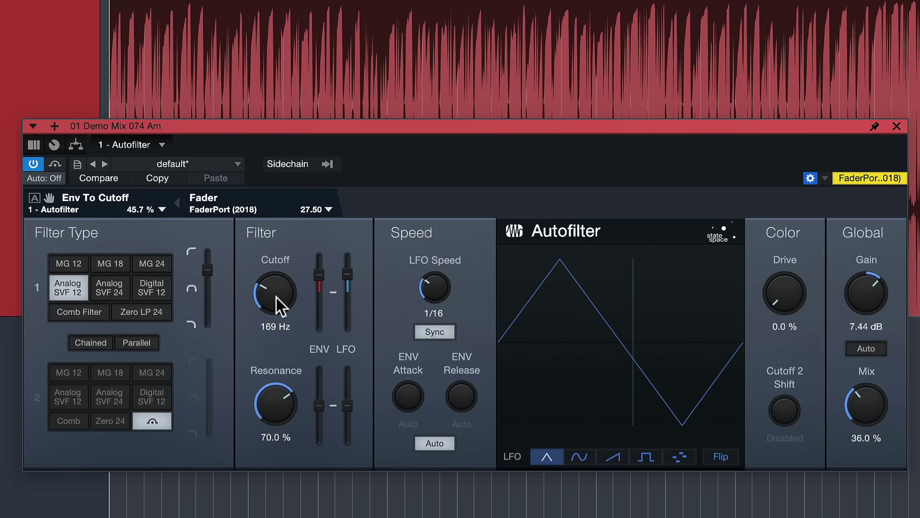
pyautogui.moveTo(276, 297); pyautogui.dragTo(346, 240)
pyautogui.moveTo(318, 275); pyautogui.dragTo(286, 274)
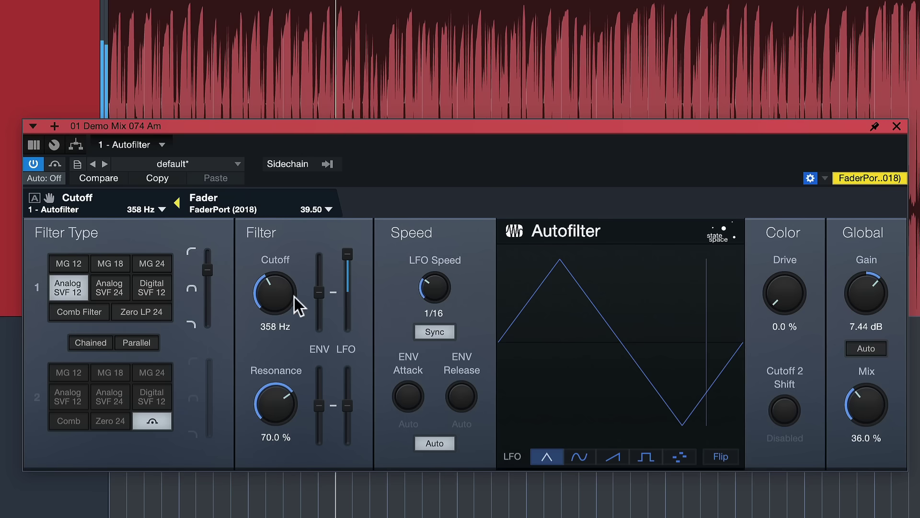
# Raise cutoff toward 919 Hz, blend filter 1 to 33% LP / 67% BP, and choose a sine LFO
pyautogui.moveTo(294, 297); pyautogui.dragTo(280, 263)
pyautogui.moveTo(208, 270); pyautogui.dragTo(207, 295)
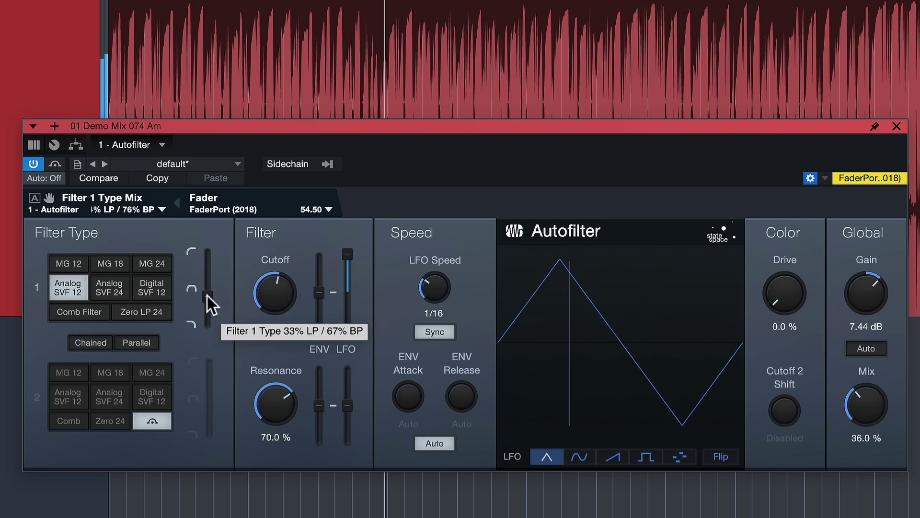
pyautogui.click(585, 450)
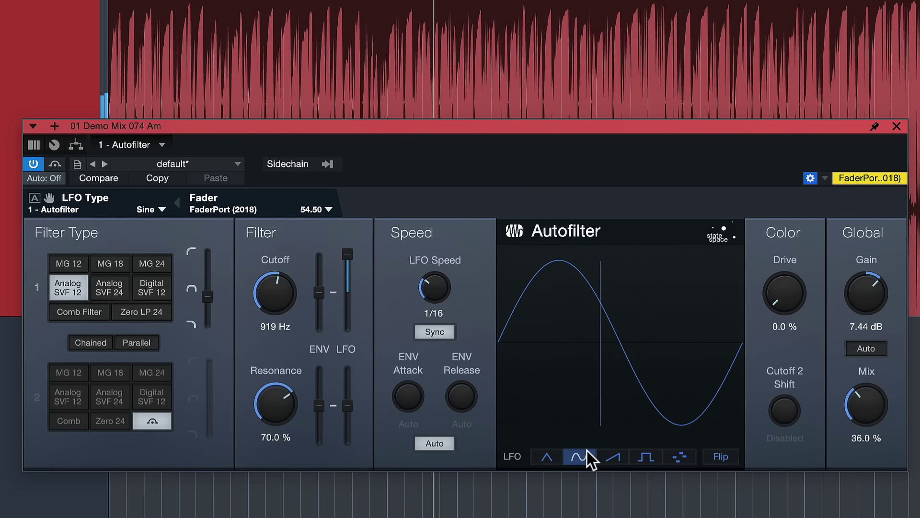
# Try 1 Bar and dotted-half LFO rates, settle on 1/8 D, reduce depth, and pick sawtooth
pyautogui.scroll(-2, 287, 297)
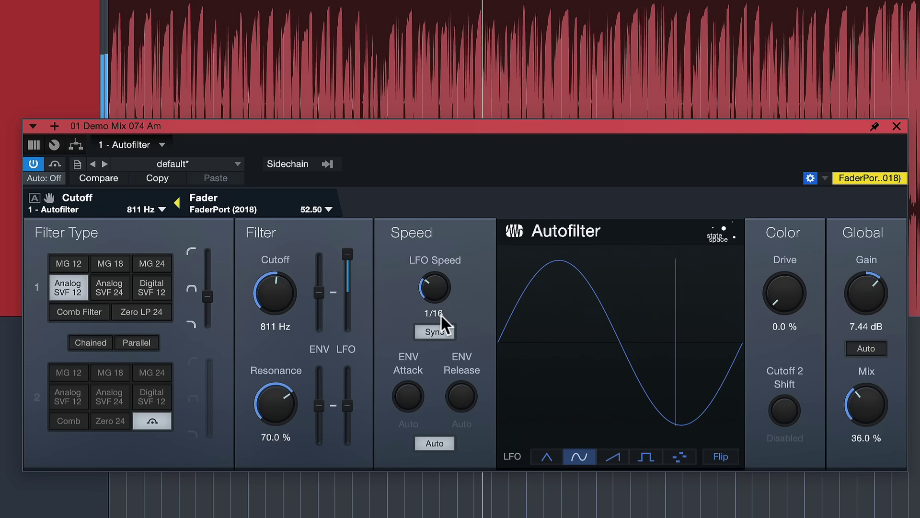
pyautogui.click(441, 314)
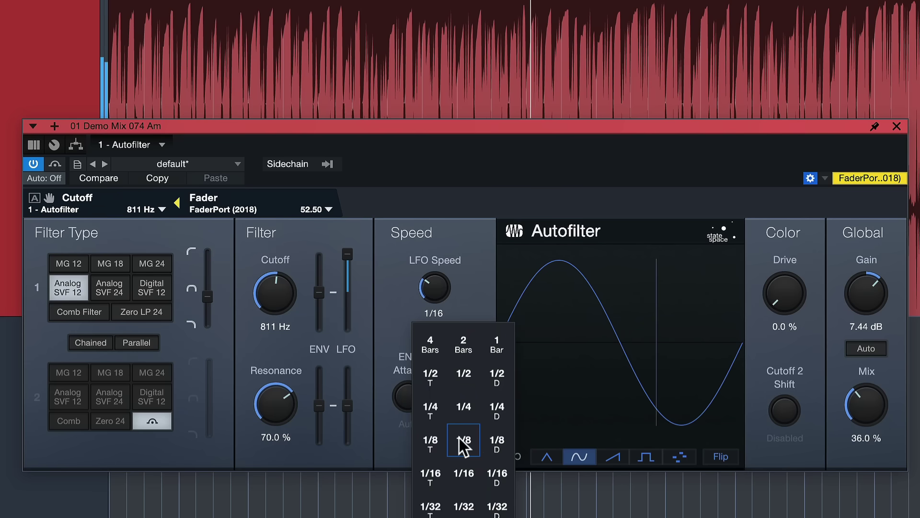
pyautogui.click(499, 345)
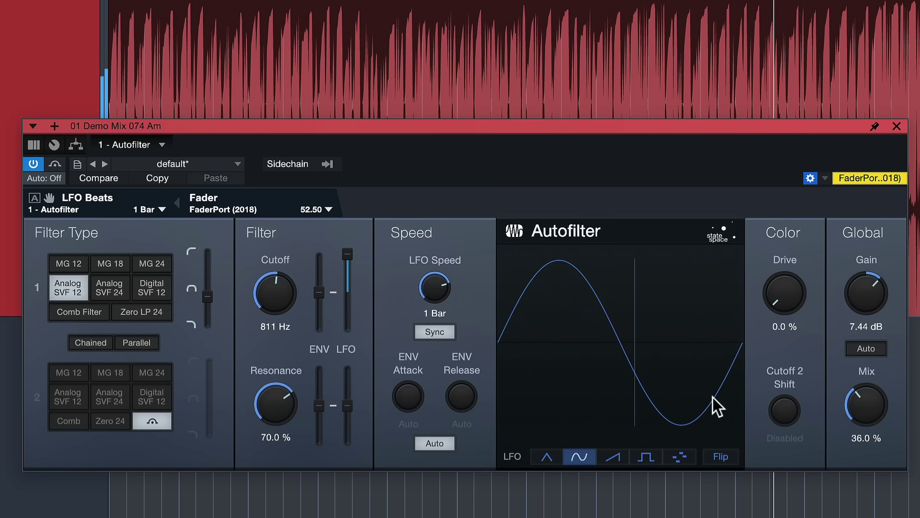
pyautogui.click(444, 314)
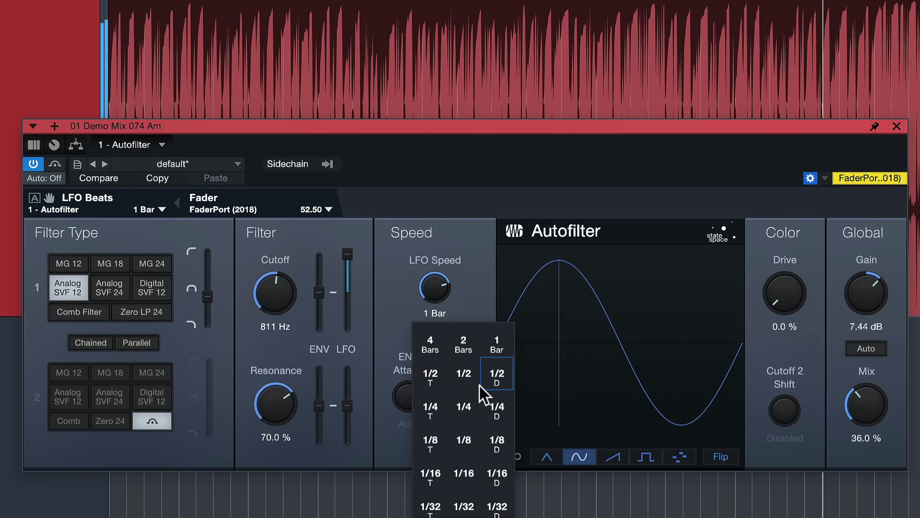
pyautogui.click(489, 376)
pyautogui.click(441, 312)
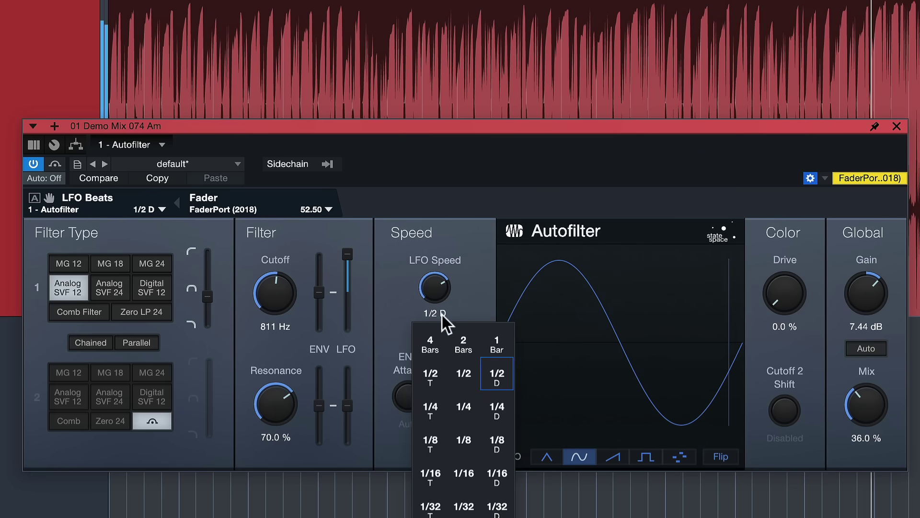
pyautogui.click(496, 439)
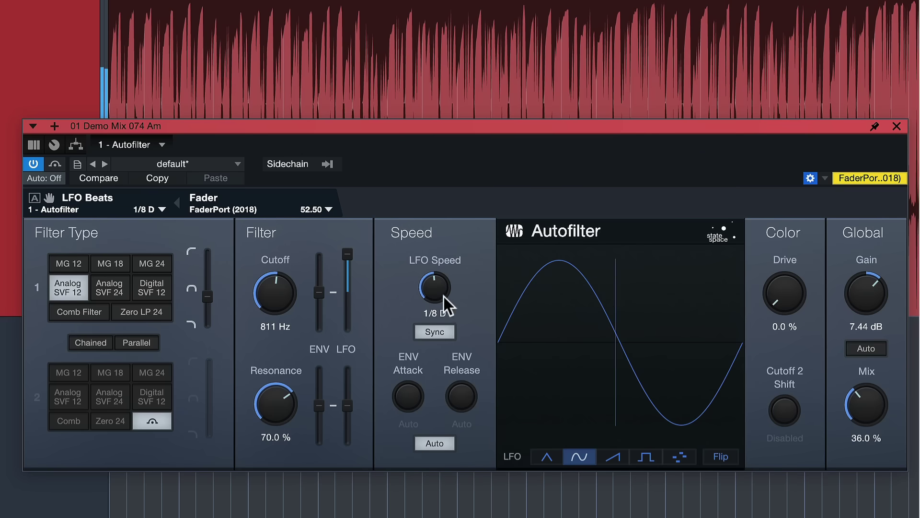
pyautogui.moveTo(347, 254); pyautogui.dragTo(348, 281)
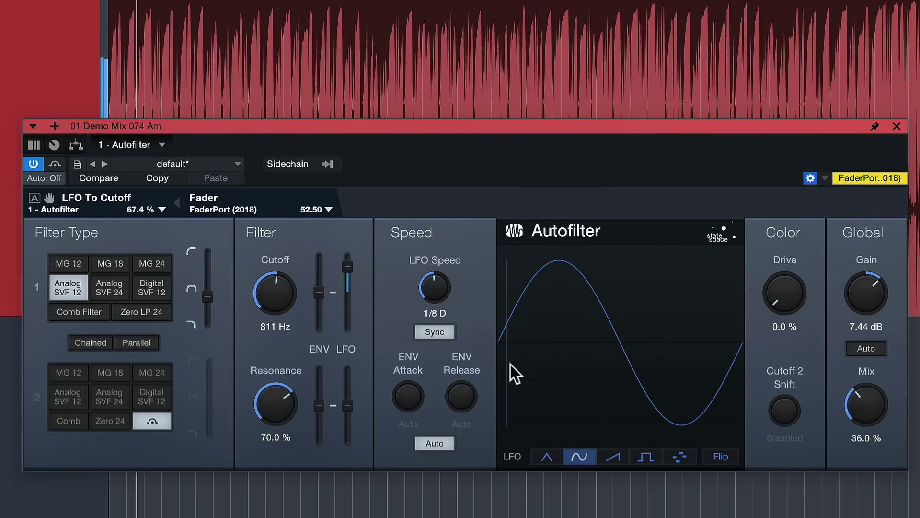
pyautogui.click(621, 452)
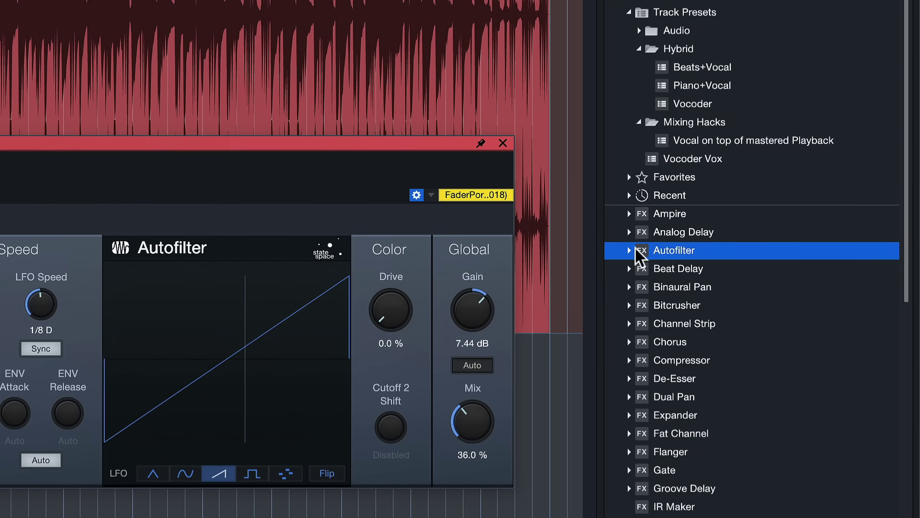
# Insert Analog Delay after the Autofilter, then blend Autofilter's Filter 1 toward band-pass
pyautogui.doubleClick(642, 232)
pyautogui.doubleClick(674, 233)
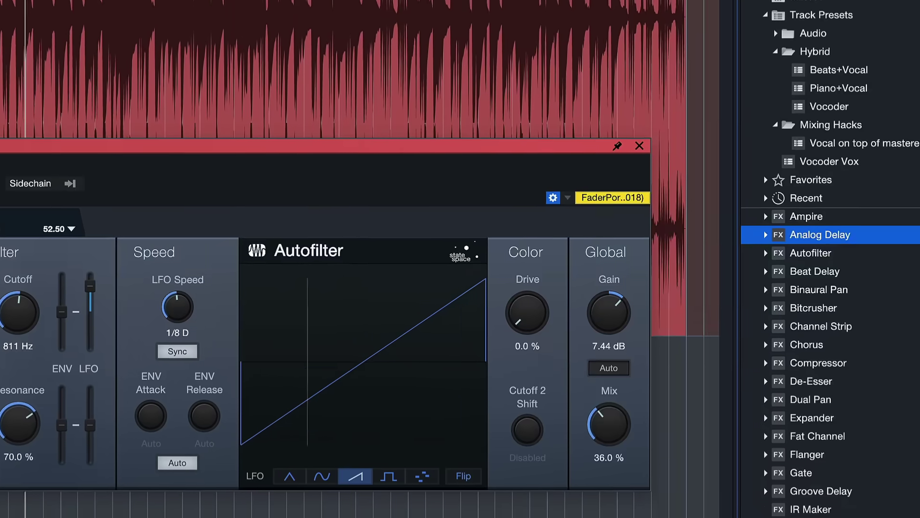
pyautogui.moveTo(820, 235); pyautogui.dragTo(142, 248)
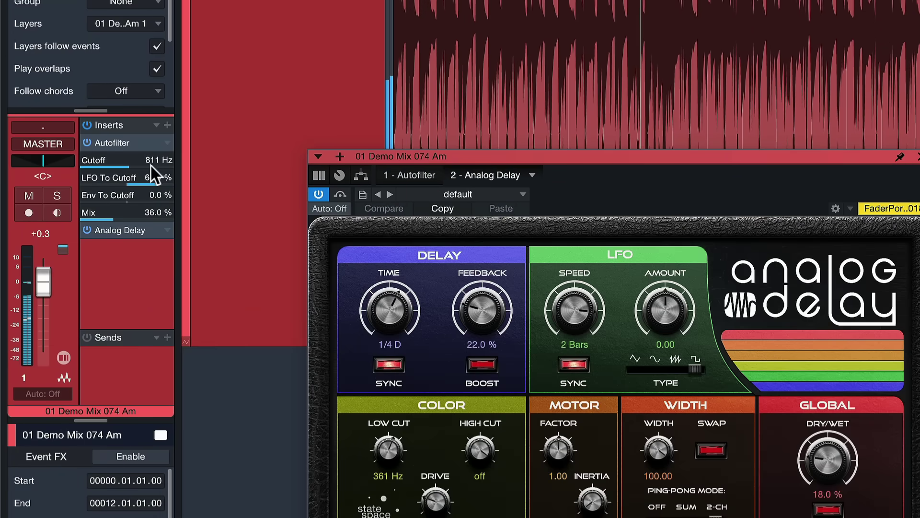
pyautogui.click(144, 142)
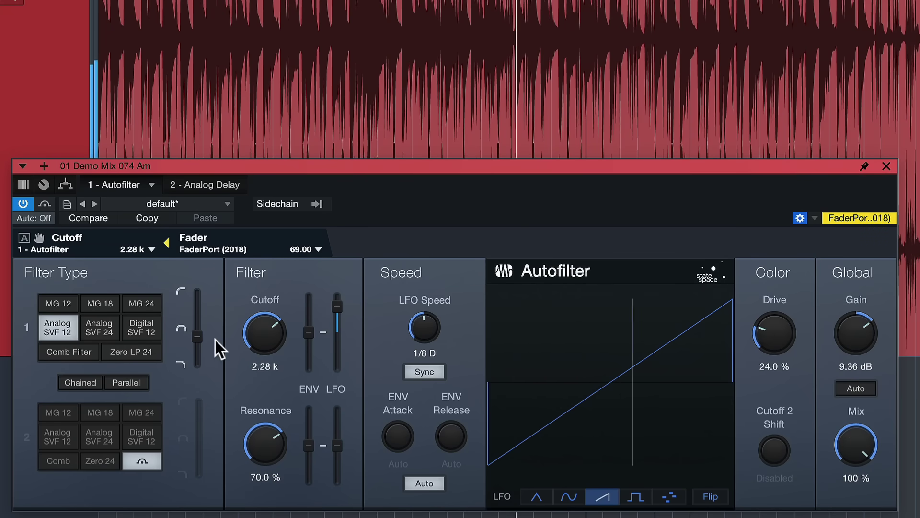
pyautogui.moveTo(197, 337); pyautogui.dragTo(197, 343)
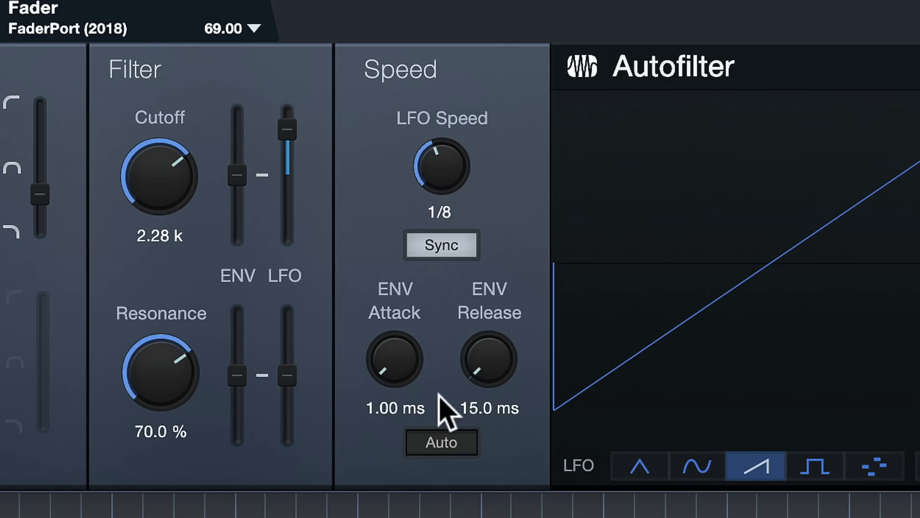
# Switch the Autofilter envelope attack and release to Auto timing
pyautogui.click(438, 441)
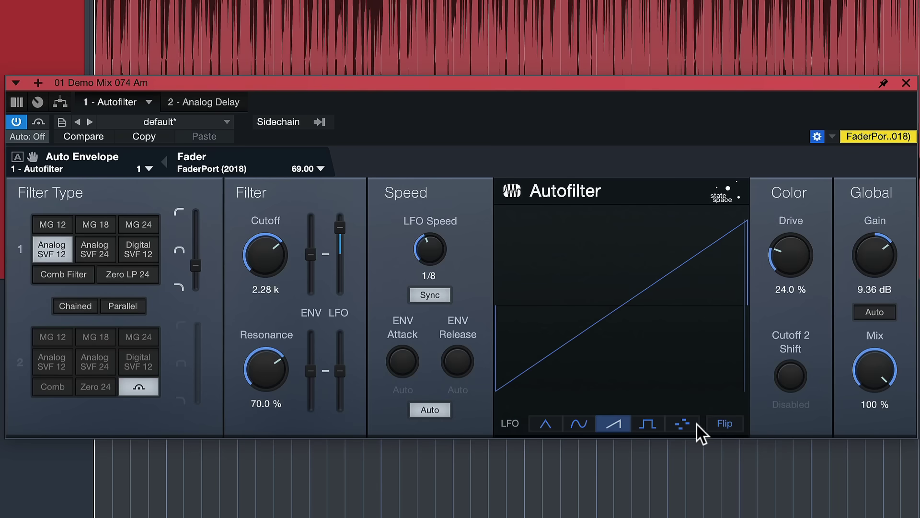
# Make the LFO a 16-step pattern and set step heights into a mostly descending staircase
pyautogui.click(682, 424)
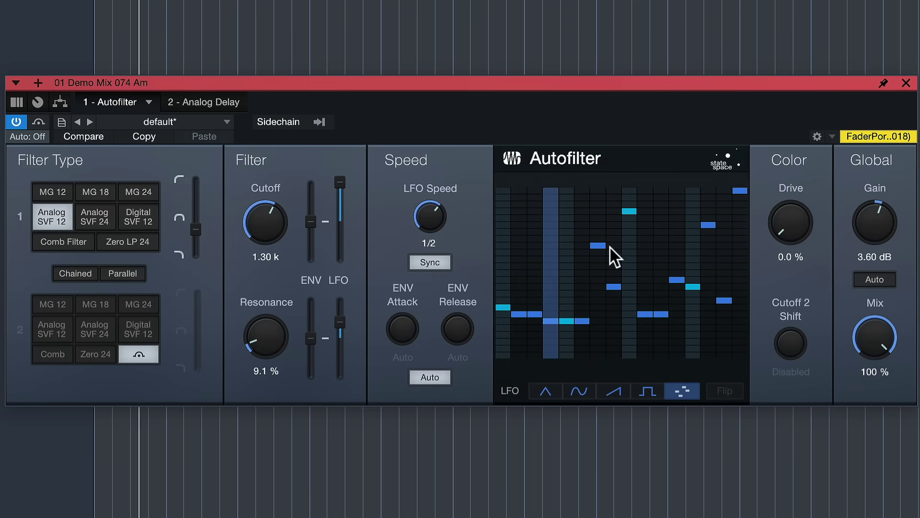
pyautogui.click(614, 197)
pyautogui.click(551, 218)
pyautogui.moveTo(583, 266); pyautogui.dragTo(598, 266)
pyautogui.click(535, 266)
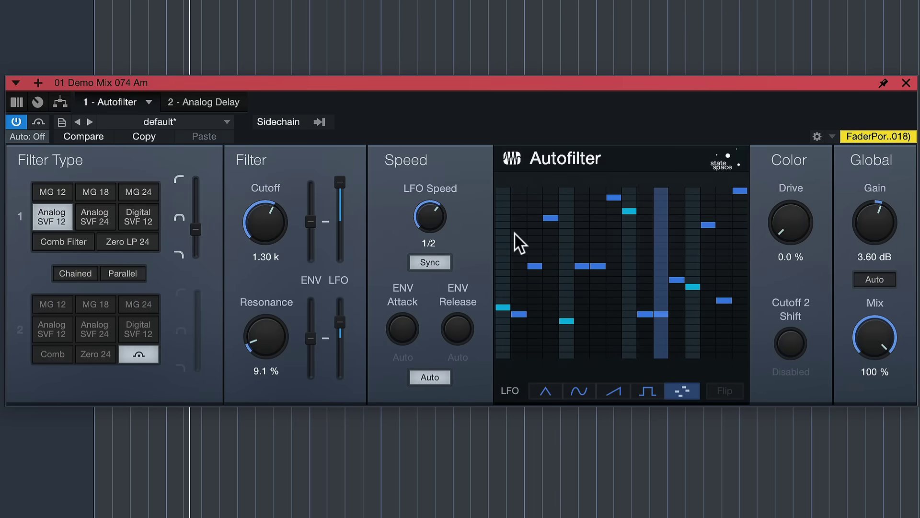
pyautogui.click(661, 224)
pyautogui.click(690, 218)
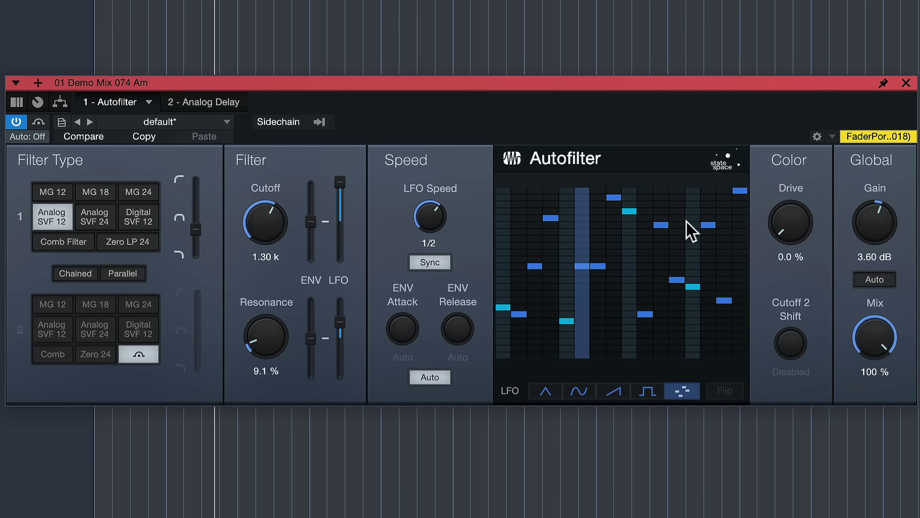
pyautogui.click(738, 211)
pyautogui.click(567, 232)
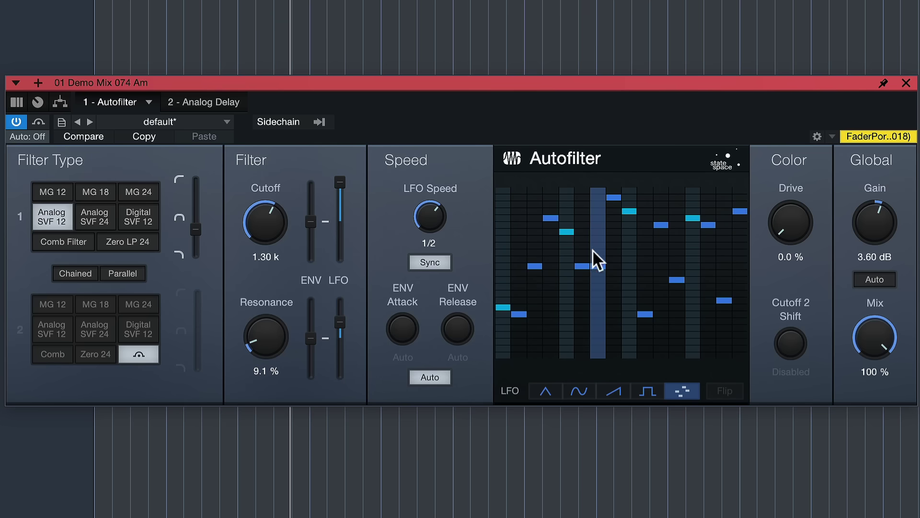
pyautogui.click(598, 232)
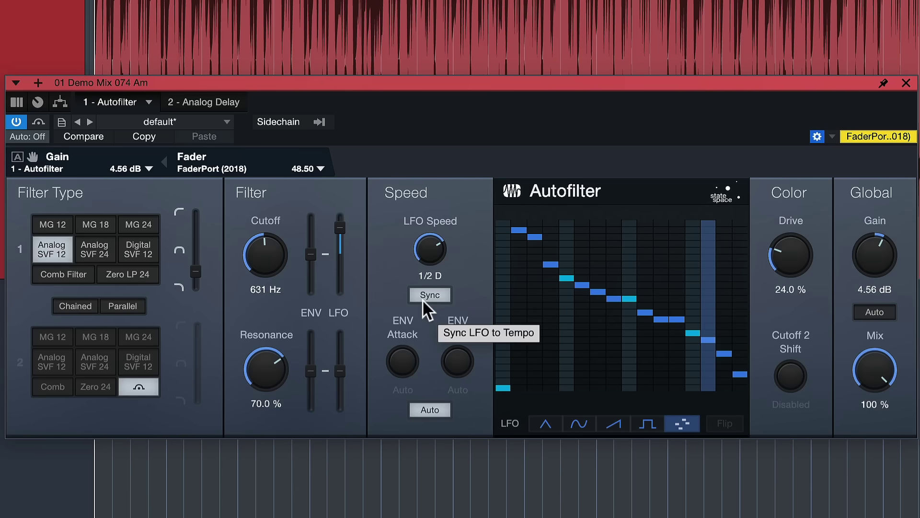
# Turn off LFO Sync, set LFO Speed to about 1.89 Hz, and map it to the hardware fader
pyautogui.click(423, 299)
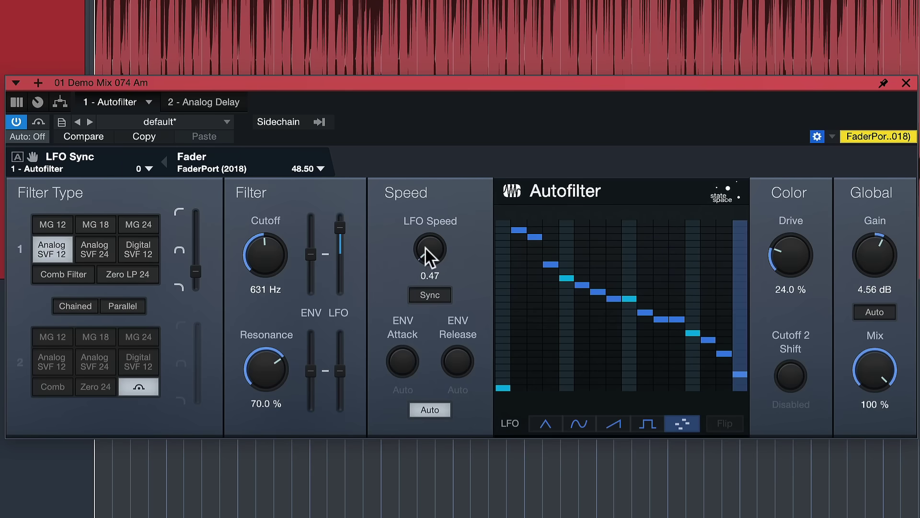
pyautogui.moveTo(428, 258); pyautogui.dragTo(430, 54)
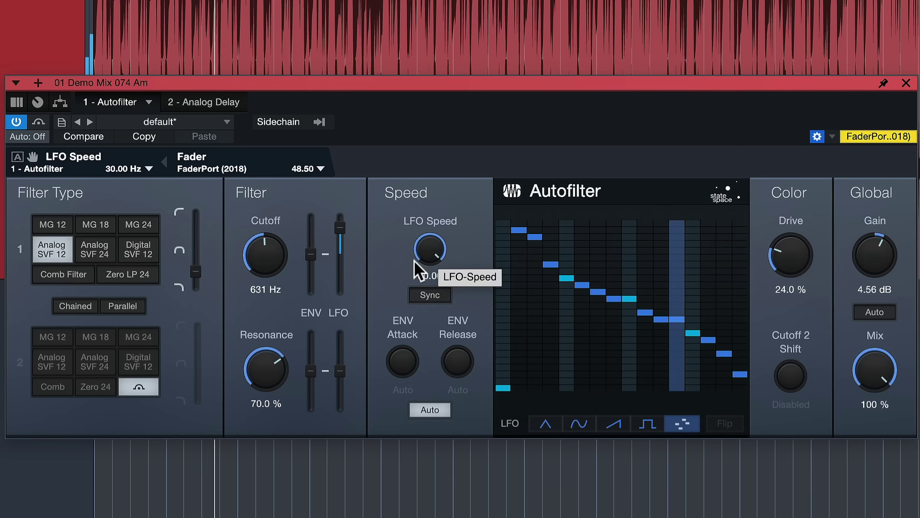
pyautogui.moveTo(424, 249); pyautogui.dragTo(373, 361)
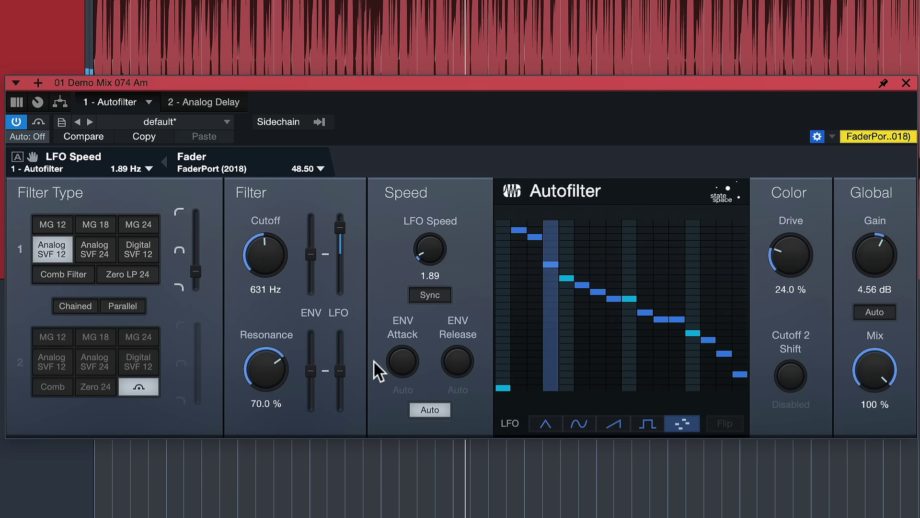
pyautogui.click(167, 162)
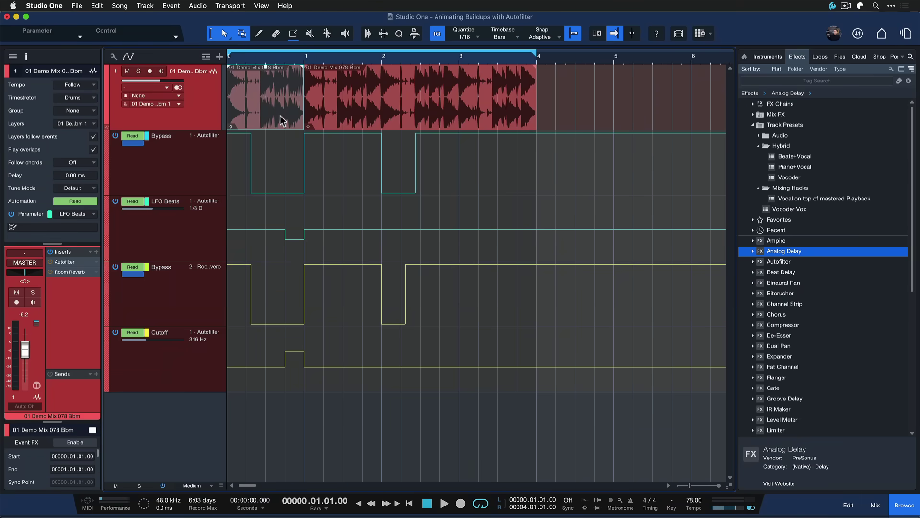
# Select the Bypass lane points, reopen Autofilter lower on screen, and add a little Drive
pyautogui.click(189, 106)
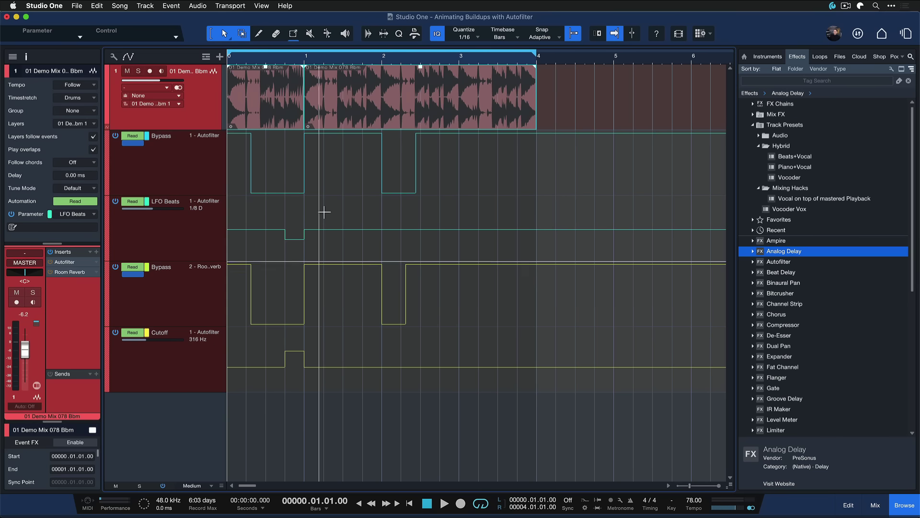
pyautogui.moveTo(487, 179); pyautogui.dragTo(243, 184)
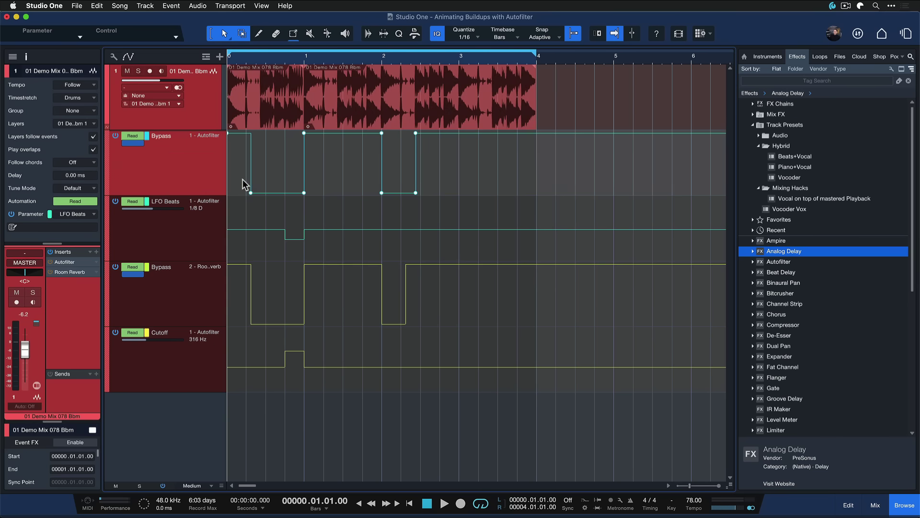
pyautogui.click(73, 260)
pyautogui.moveTo(327, 196); pyautogui.dragTo(360, 209)
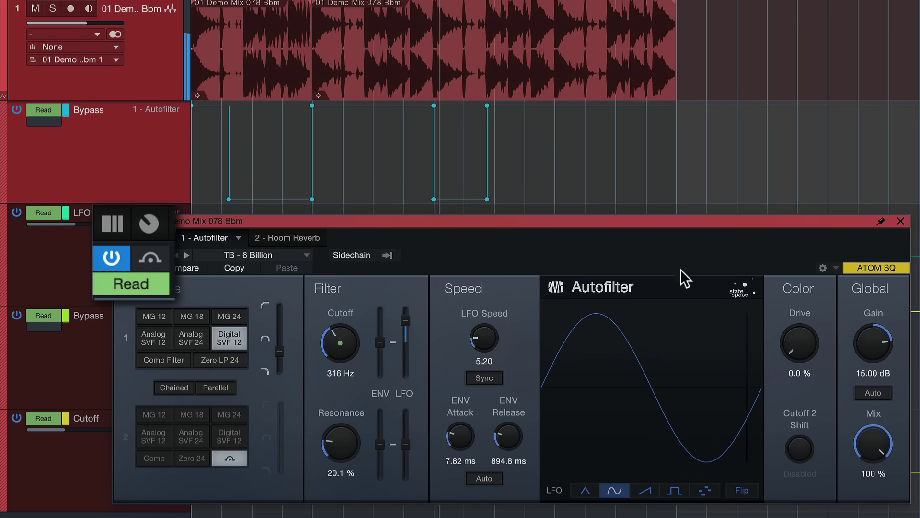
pyautogui.moveTo(800, 355)
pyautogui.mouseDown()
pyautogui.moveTo(802, 318)
pyautogui.moveTo(786, 346)
pyautogui.mouseUp()
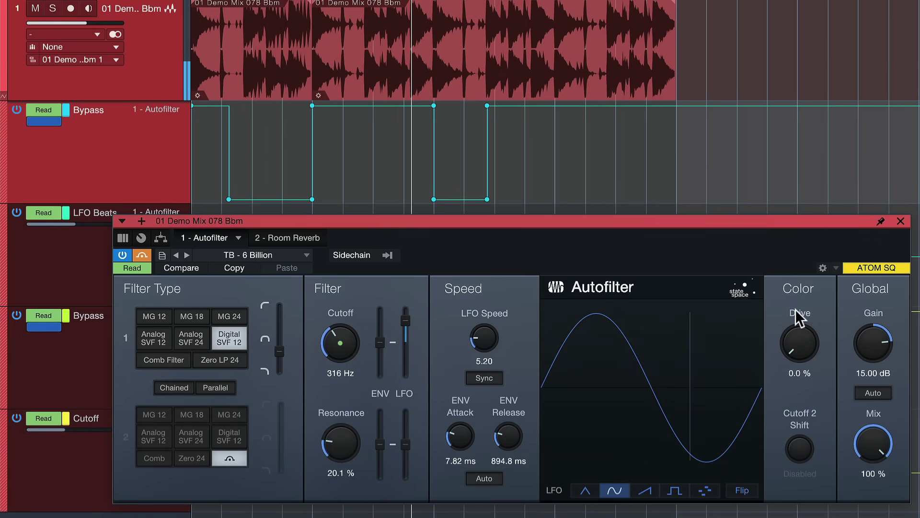